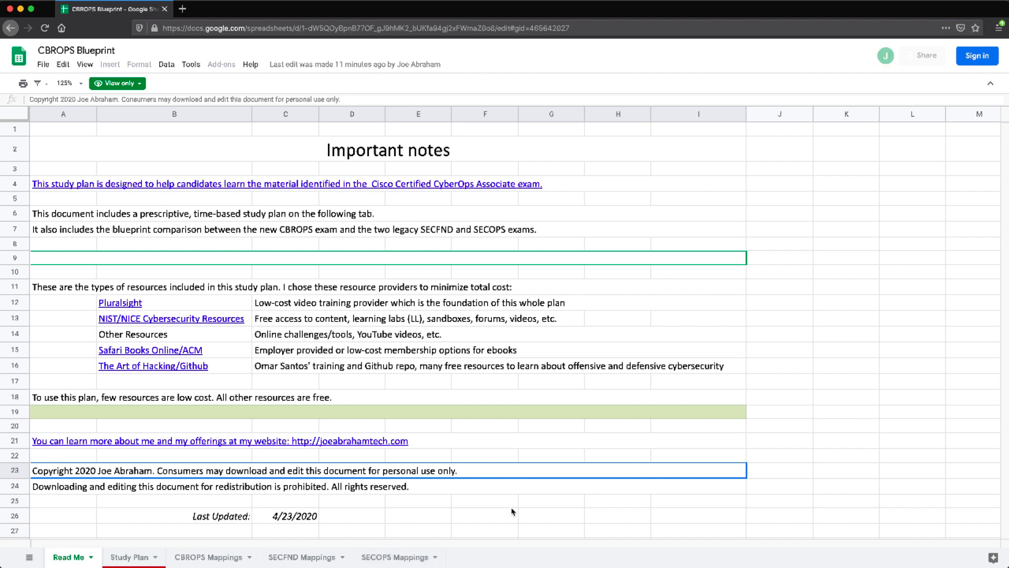
# - Move to the SECFND Mappings sheet and highlight the 1.4 network device types topic
pyautogui.click(367, 184)
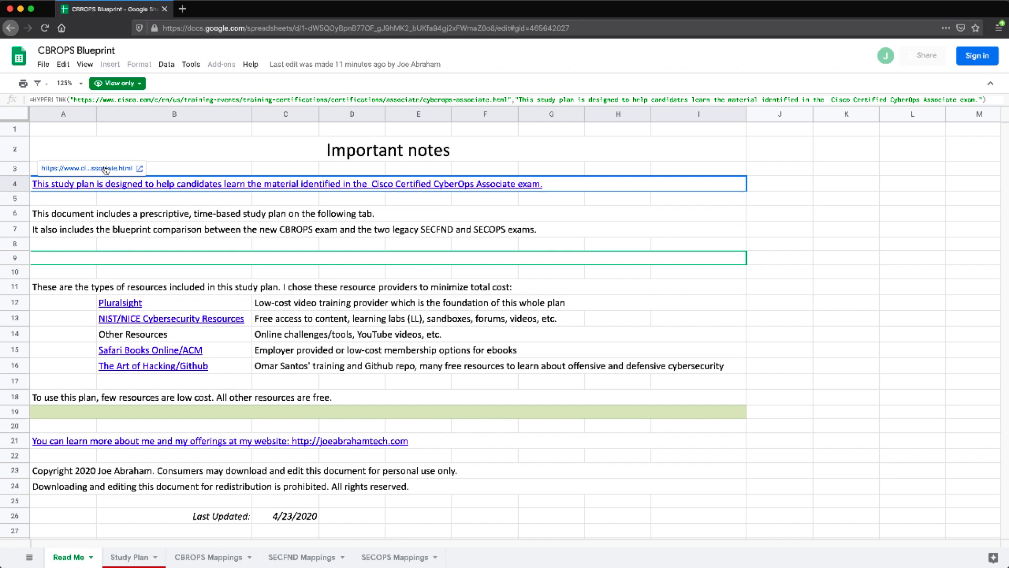
pyautogui.scroll(-3, 399, 300)
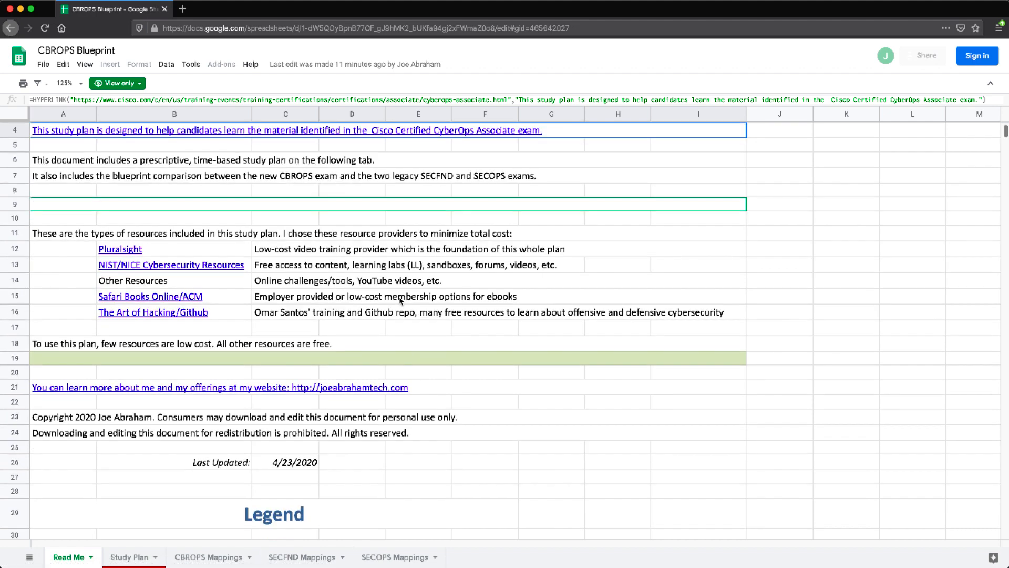
pyautogui.scroll(-2, 400, 297)
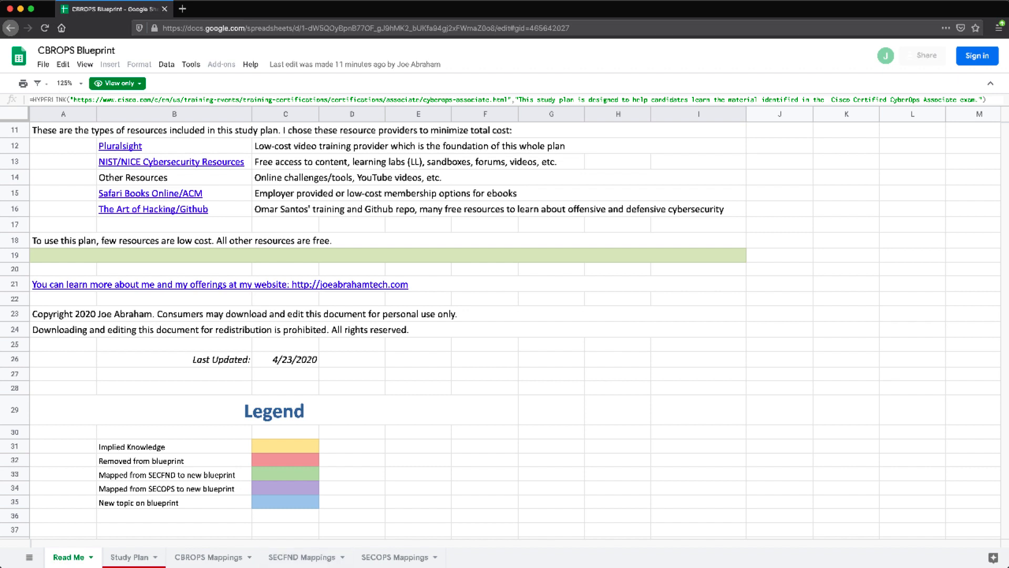
pyautogui.click(284, 560)
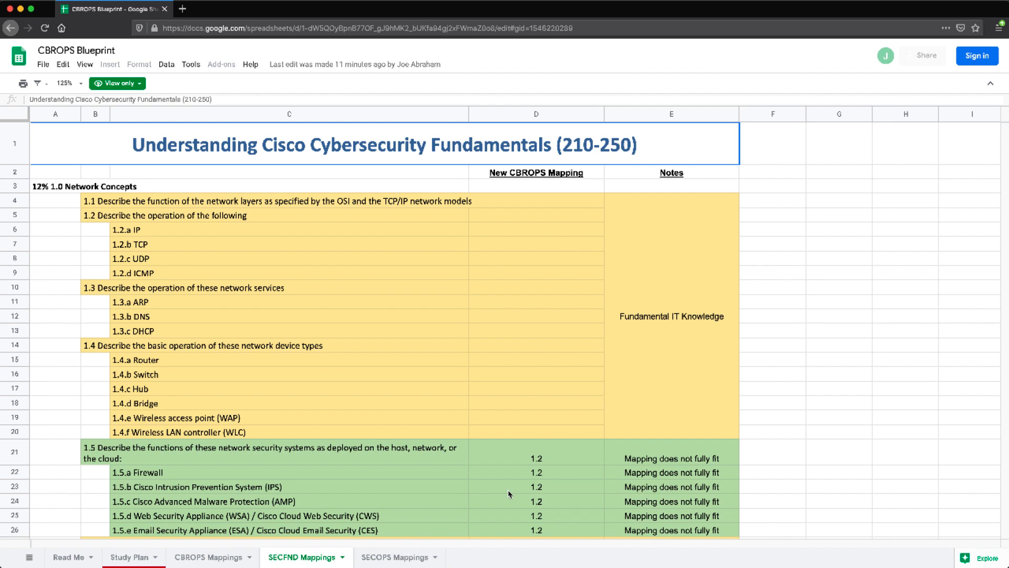
pyautogui.scroll(-2, 510, 494)
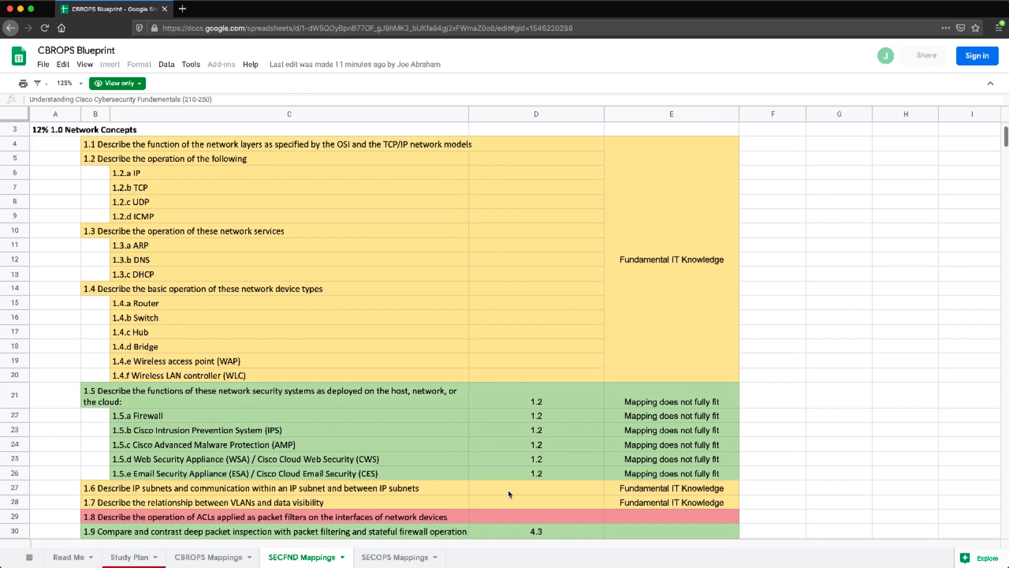
pyautogui.scroll(-1, 509, 494)
pyautogui.scroll(-2, 509, 495)
pyautogui.scroll(-1, 509, 494)
pyautogui.scroll(-2, 510, 494)
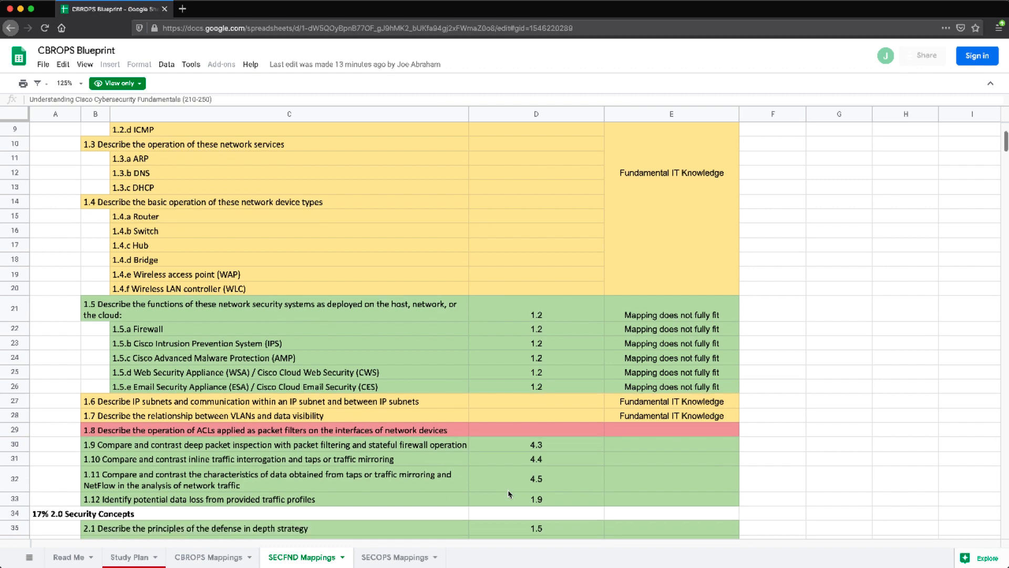
pyautogui.scroll(-2, 510, 494)
pyautogui.scroll(-1, 509, 494)
pyautogui.scroll(-2, 510, 494)
pyautogui.scroll(-1, 509, 494)
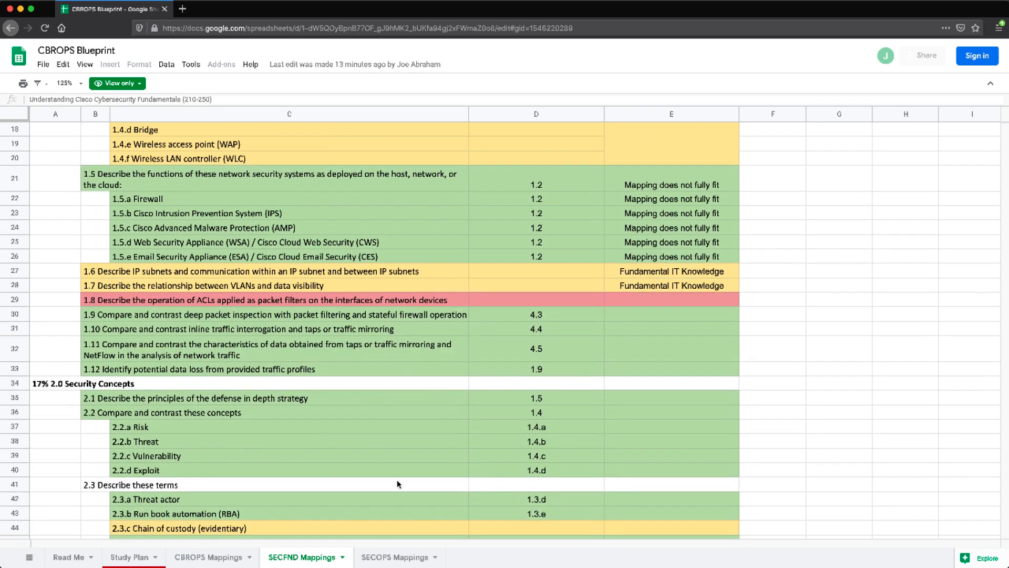
pyautogui.scroll(2, 397, 483)
pyautogui.scroll(1, 393, 474)
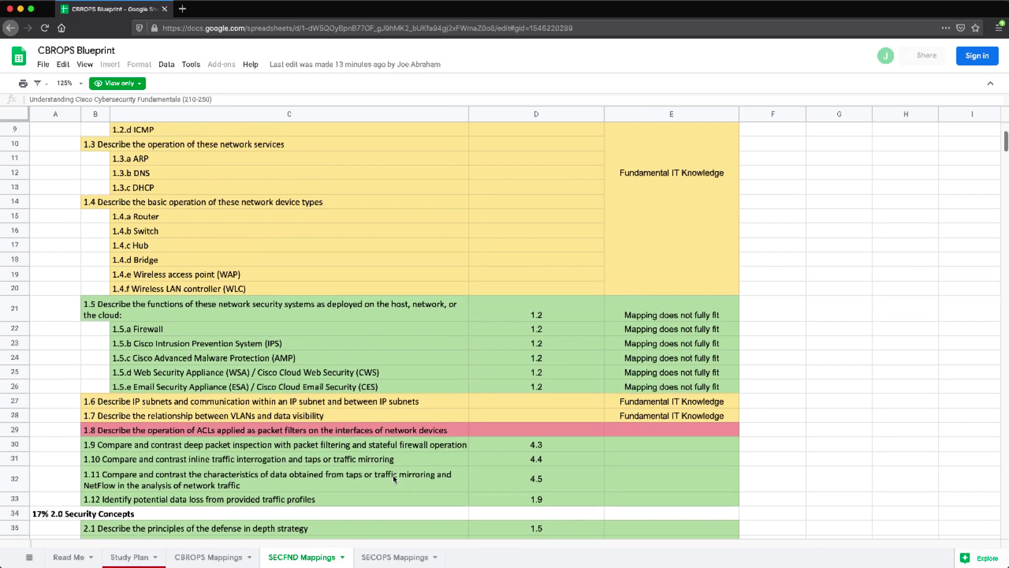
pyautogui.click(207, 203)
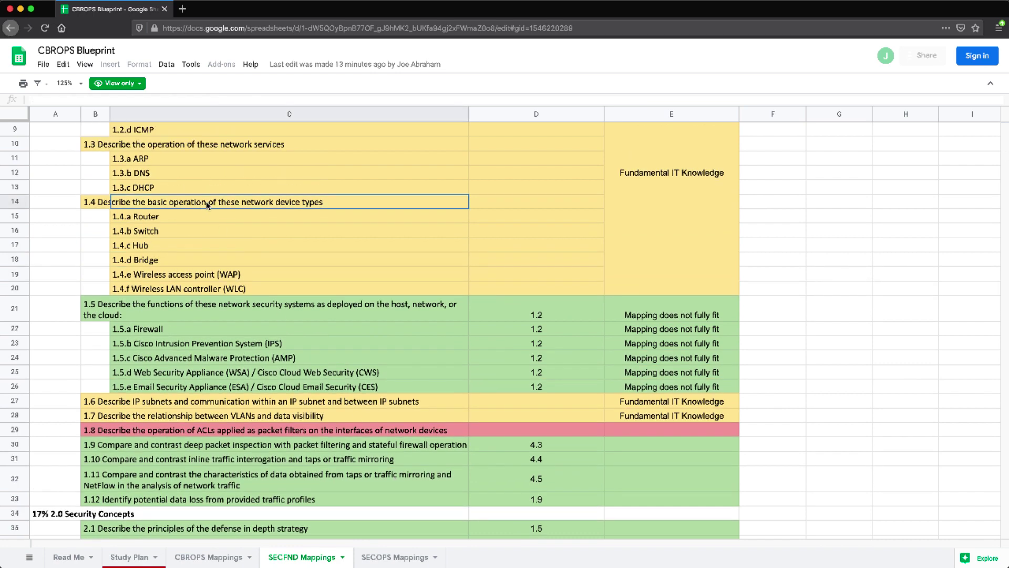
pyautogui.click(100, 203)
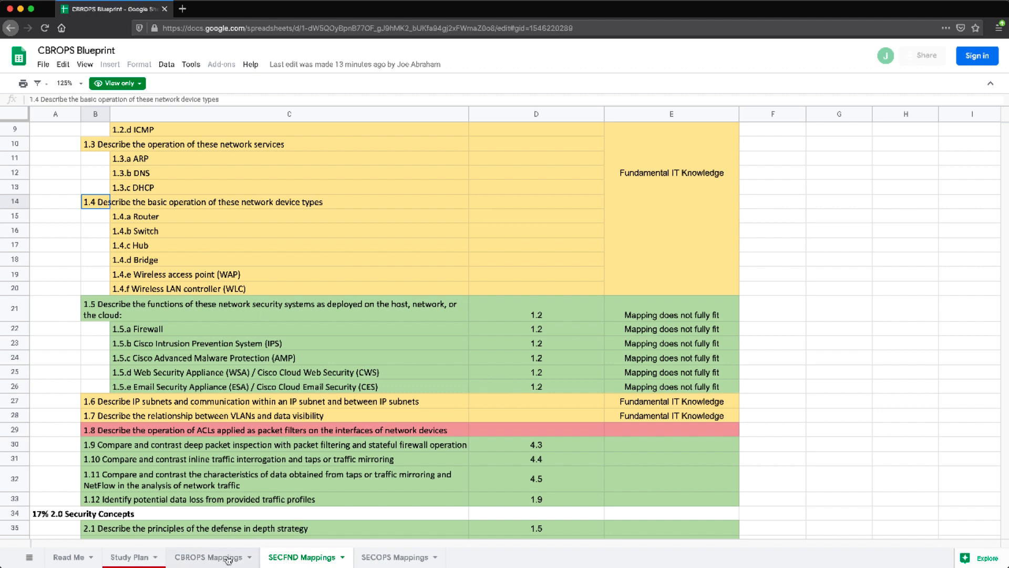
pyautogui.scroll(-10, 288, 508)
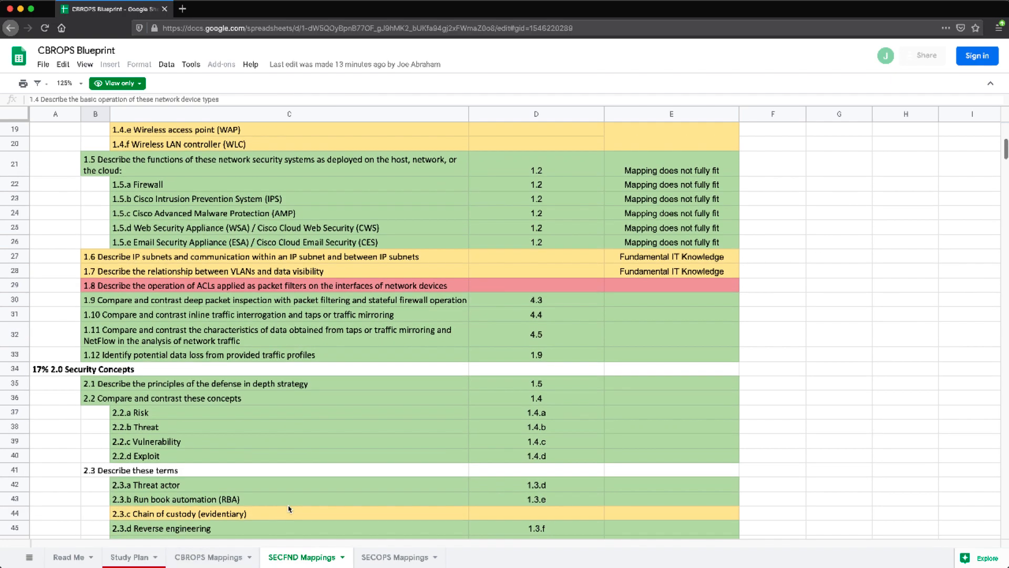
pyautogui.scroll(-2, 289, 508)
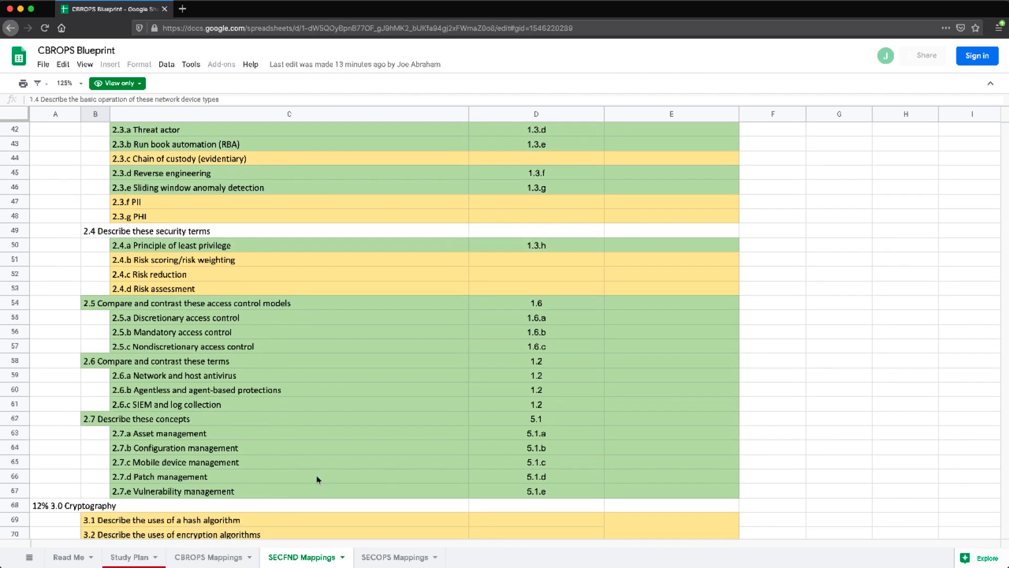
# - Highlight the mapping numbers for topics 2.6, 2.7 and the 5.1.b configuration management entry
pyautogui.moveTo(547, 375); pyautogui.dragTo(556, 489)
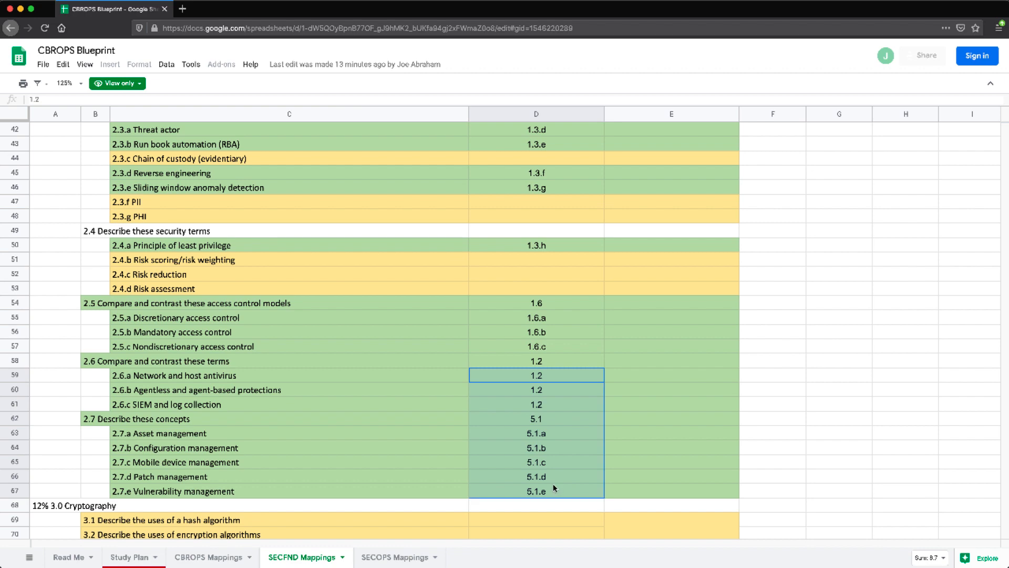
pyautogui.click(536, 448)
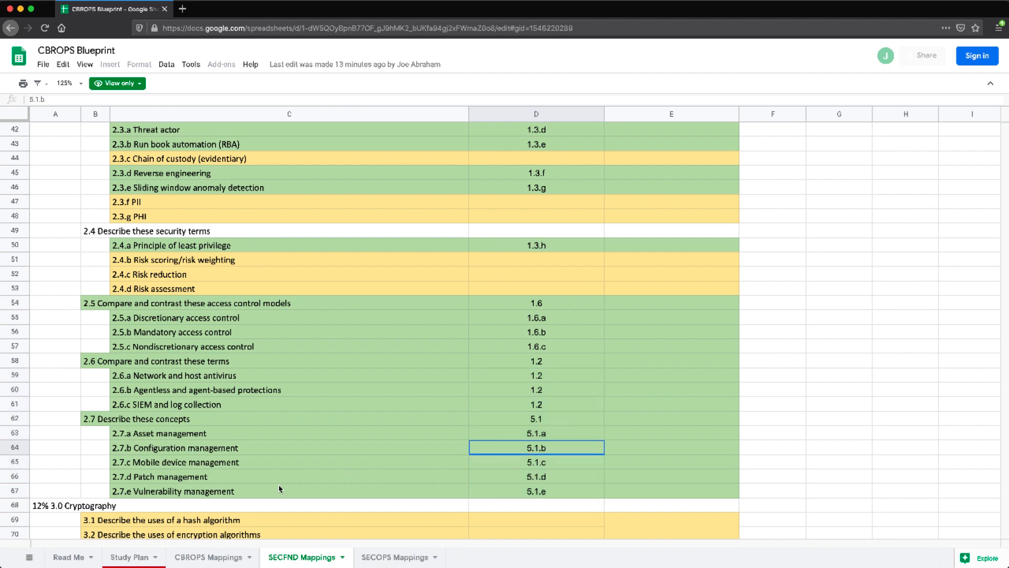
pyautogui.scroll(-2, 279, 490)
pyautogui.scroll(-5, 279, 490)
pyautogui.scroll(-5, 279, 489)
pyautogui.scroll(-3, 280, 489)
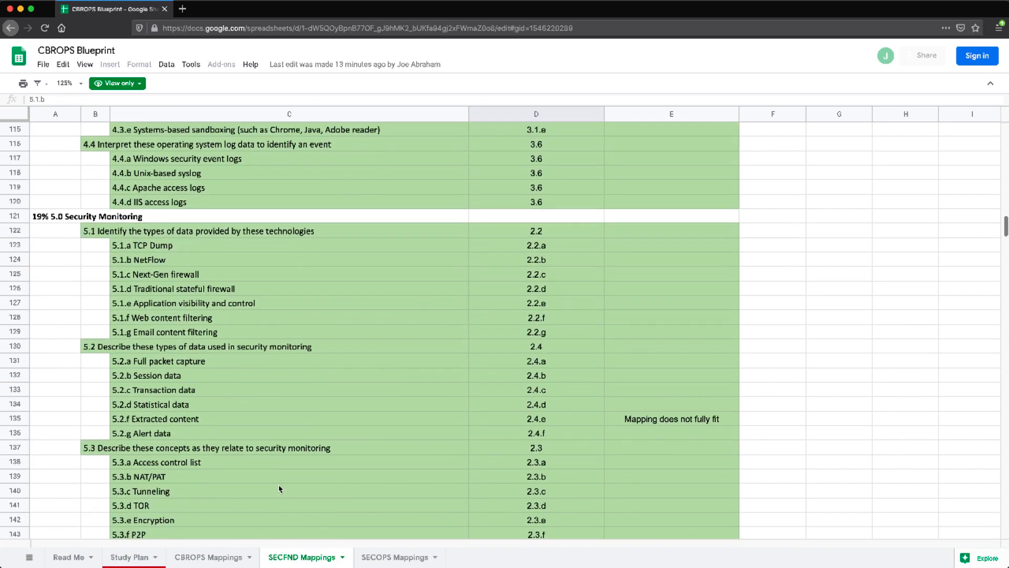
# - Show the SECOPS Mappings sheet and highlight the 1.7.b Unaltered disk image topic
pyautogui.click(395, 556)
pyautogui.scroll(-4, 229, 331)
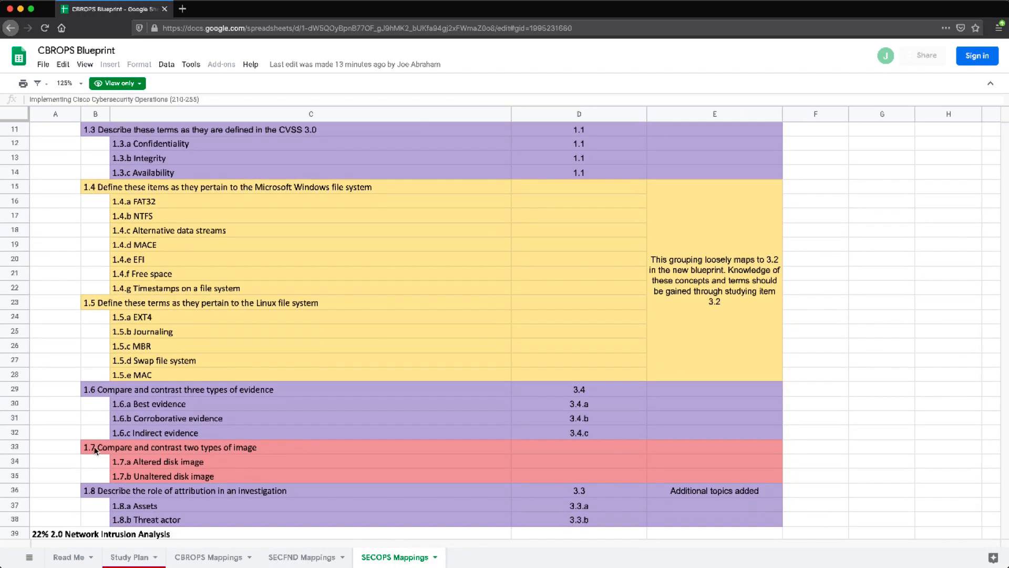
pyautogui.moveTo(95, 447)
pyautogui.mouseDown()
pyautogui.moveTo(227, 467)
pyautogui.moveTo(209, 477)
pyautogui.mouseUp()
pyautogui.click(206, 476)
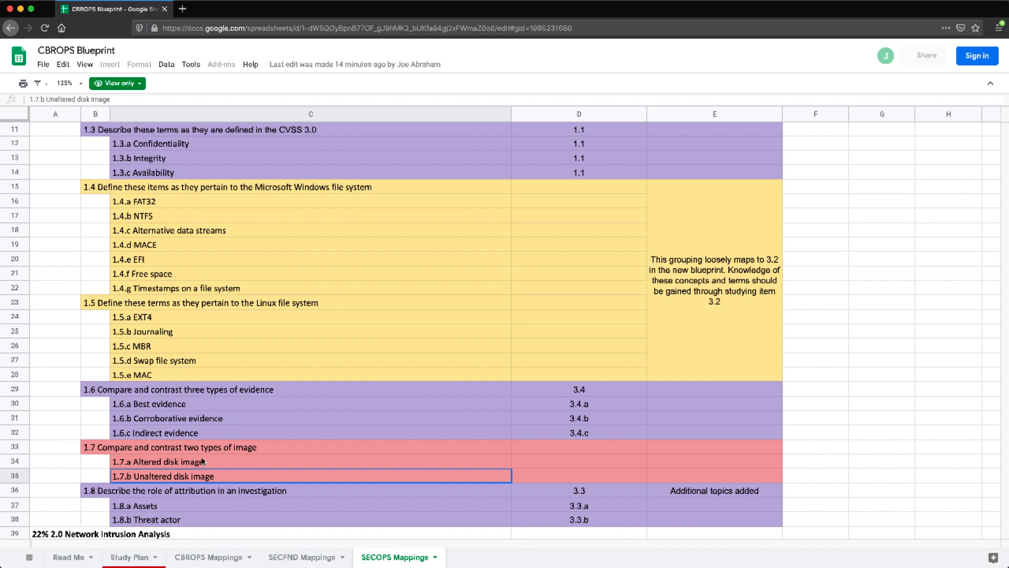
pyautogui.scroll(-6, 246, 474)
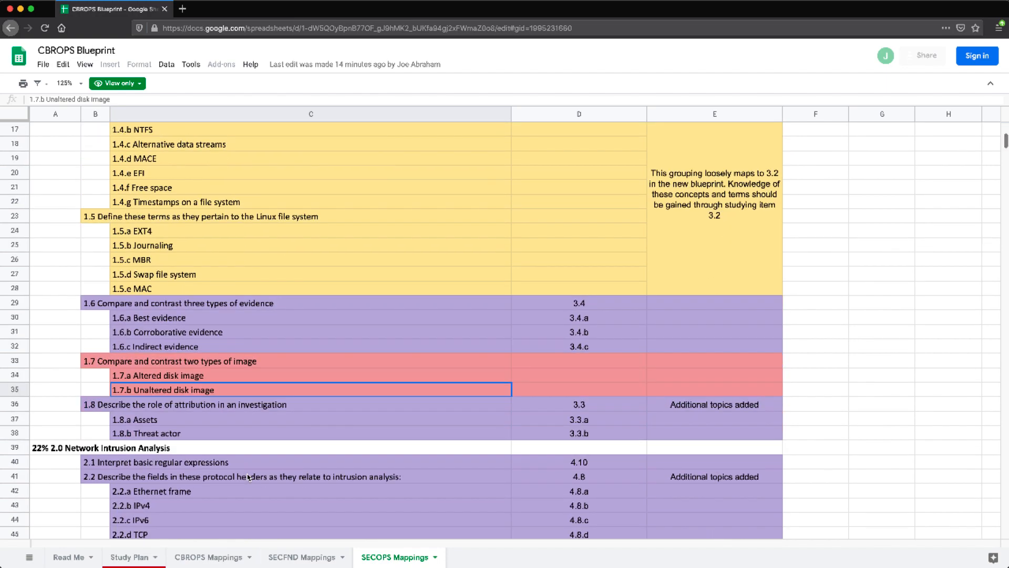
pyautogui.scroll(-4, 247, 474)
pyautogui.scroll(-3, 247, 474)
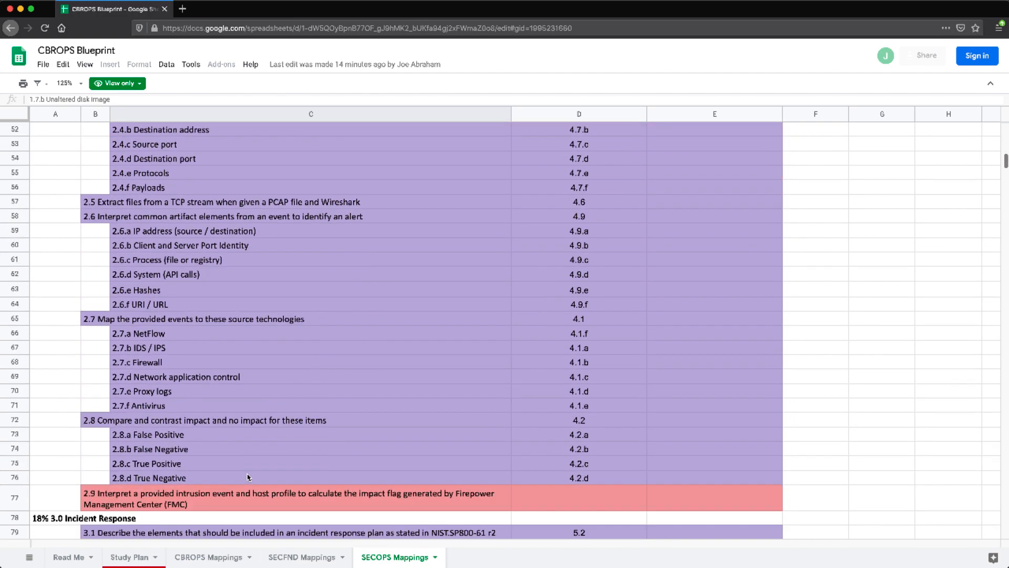
pyautogui.scroll(-3, 247, 474)
pyautogui.scroll(-3, 247, 474)
pyautogui.scroll(-3, 247, 474)
pyautogui.scroll(-3, 247, 474)
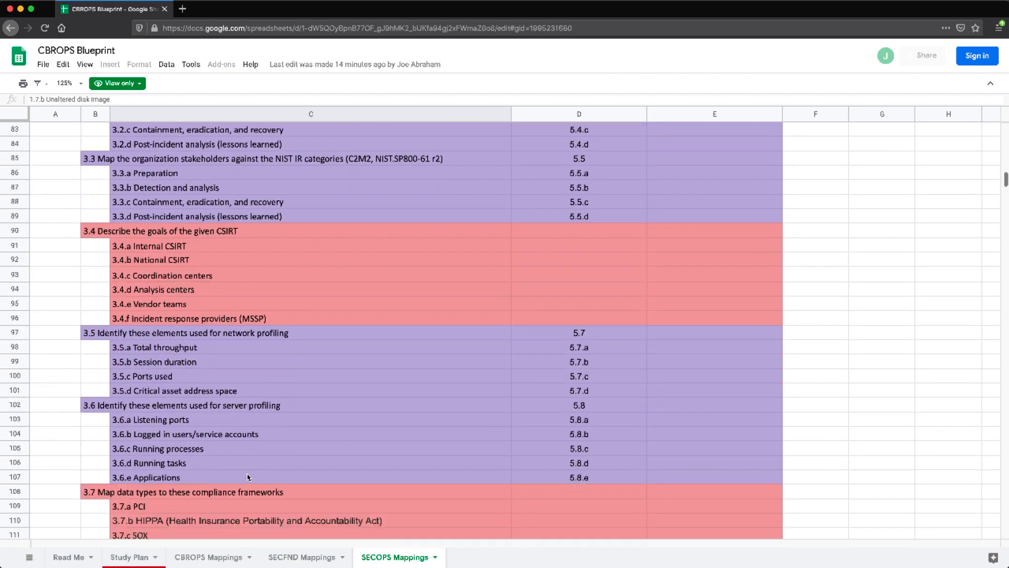
pyautogui.scroll(-3, 246, 474)
pyautogui.scroll(-2, 247, 473)
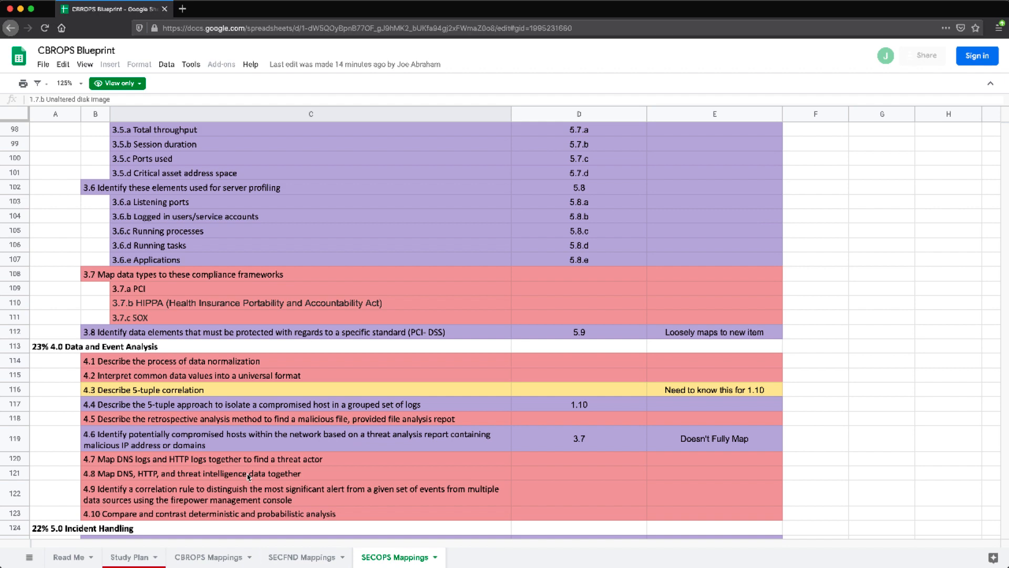
# - Show the CBROPS Mappings sheet listing each new topic and its source mapping
pyautogui.click(207, 556)
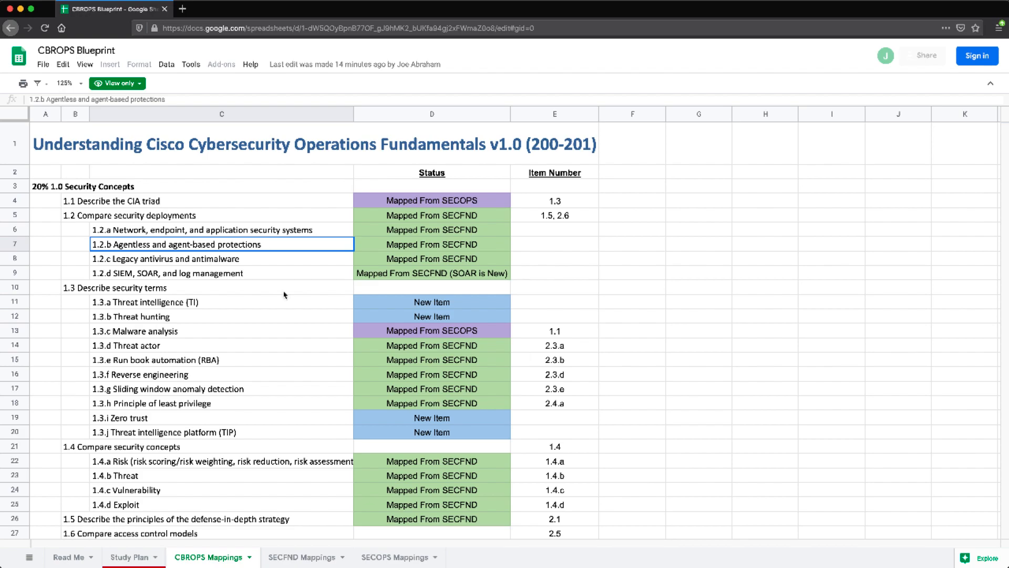
pyautogui.scroll(-4, 237, 319)
pyautogui.scroll(-3, 237, 319)
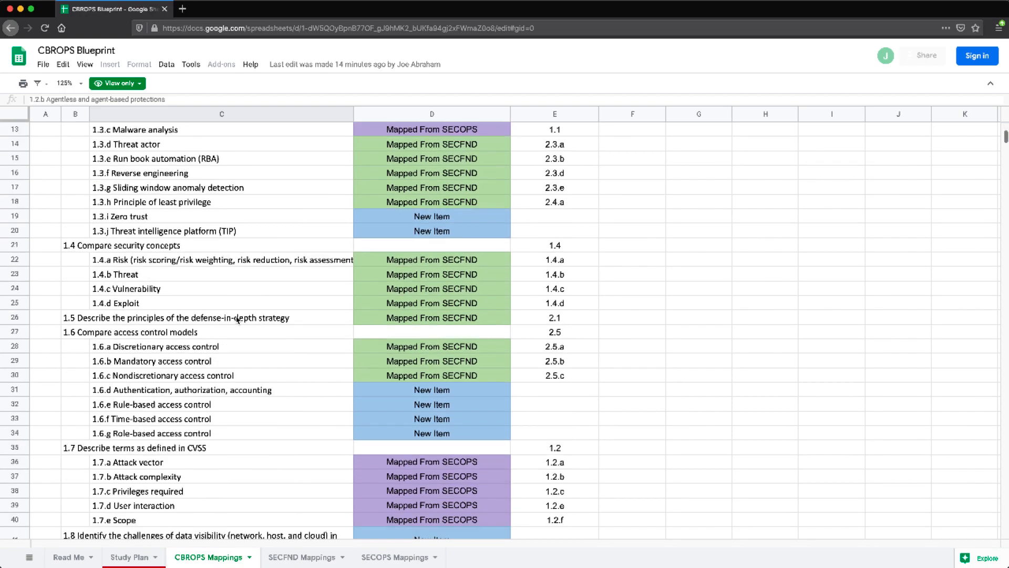
pyautogui.scroll(-3, 237, 319)
pyautogui.scroll(-3, 237, 320)
pyautogui.scroll(-3, 237, 319)
pyautogui.scroll(-3, 237, 319)
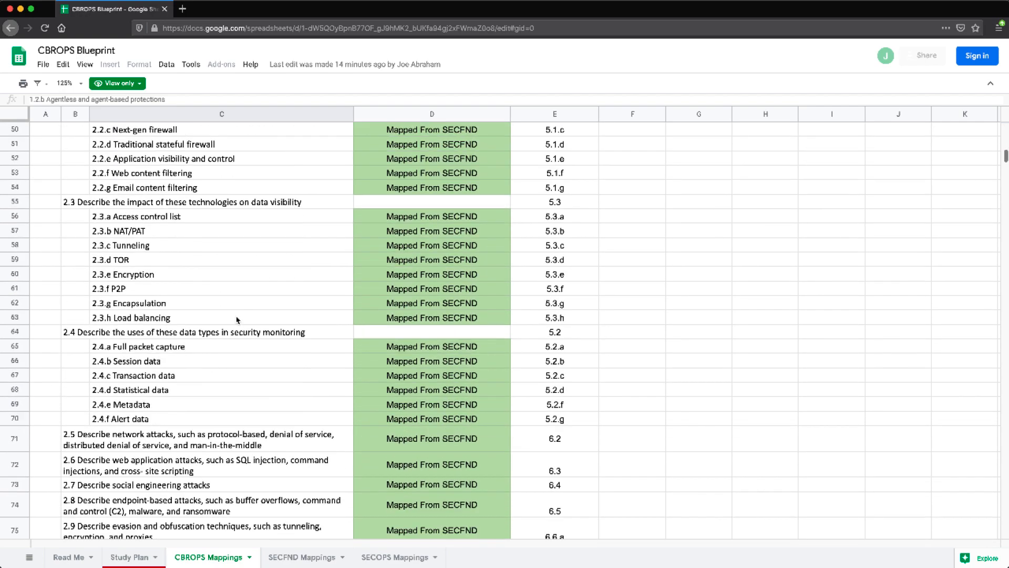
pyautogui.scroll(-3, 237, 320)
pyautogui.scroll(-3, 237, 320)
pyautogui.scroll(-3, 237, 319)
pyautogui.scroll(-3, 236, 320)
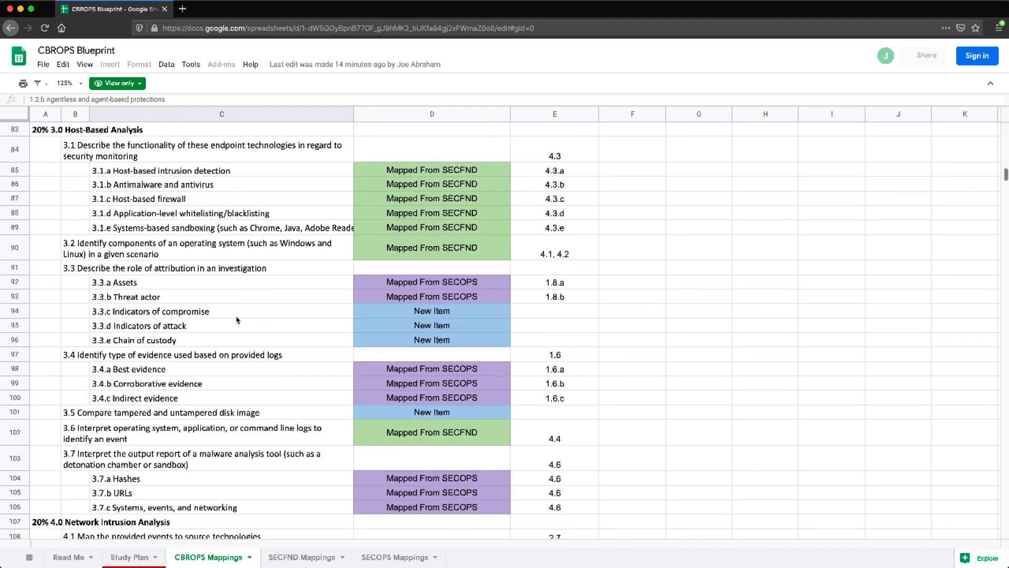
pyautogui.scroll(-3, 237, 320)
pyautogui.scroll(-1, 237, 319)
pyautogui.scroll(-3, 237, 320)
pyautogui.scroll(-3, 237, 320)
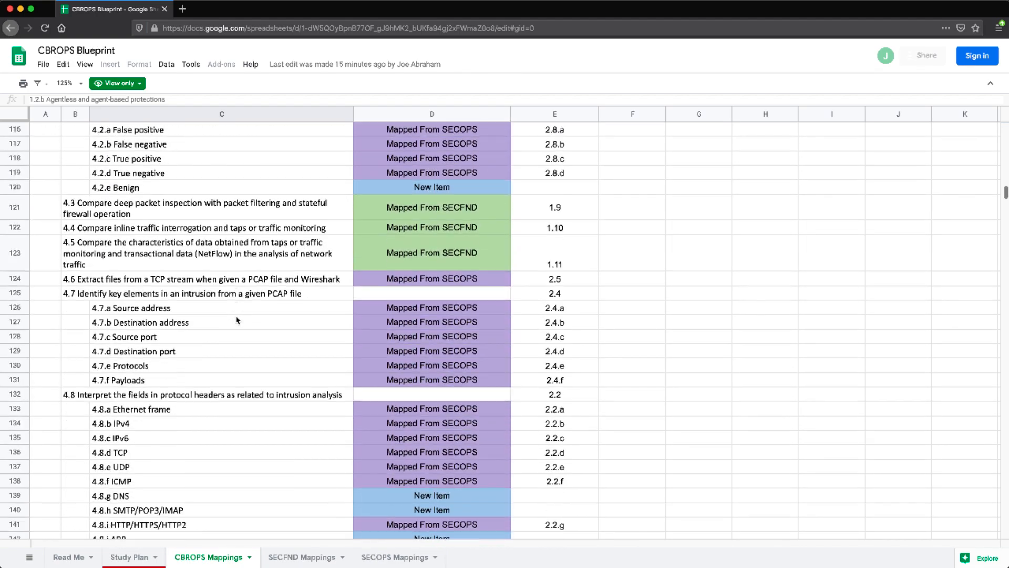
pyautogui.scroll(-3, 237, 319)
pyautogui.scroll(-2, 236, 320)
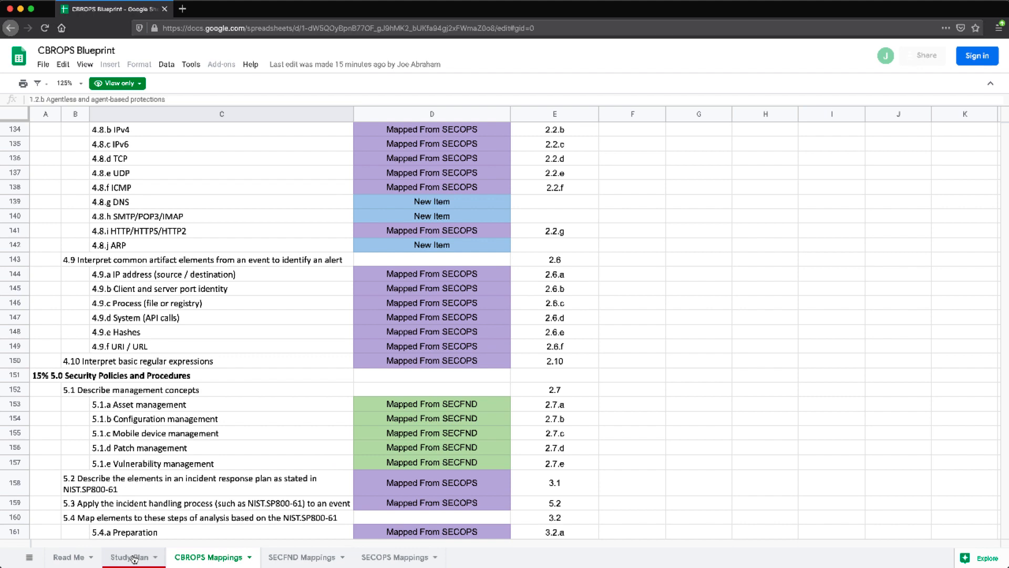
# - Pass through the Study Plan sheet and return to the Read Me sheet with its legend
pyautogui.click(135, 558)
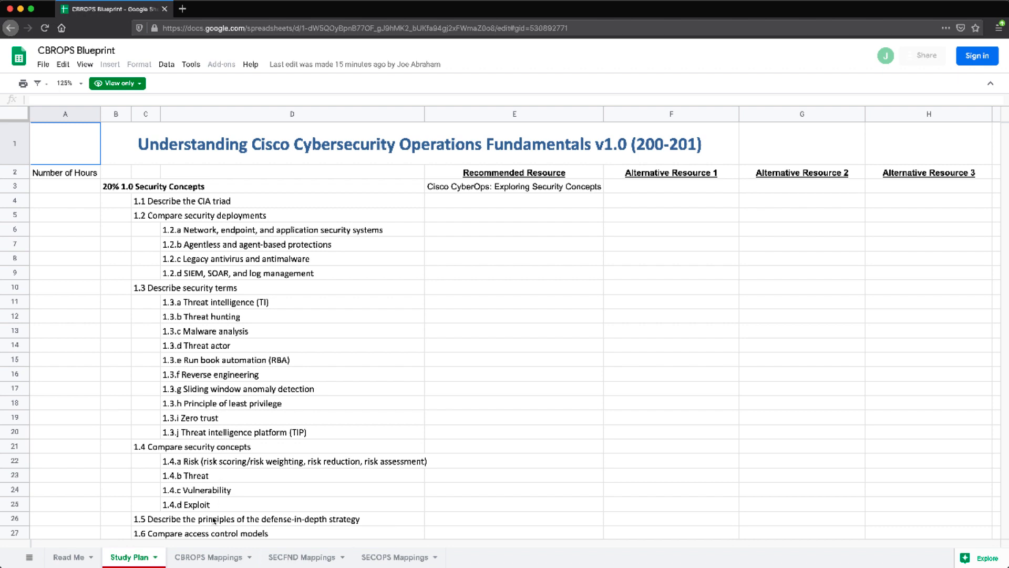
pyautogui.click(74, 558)
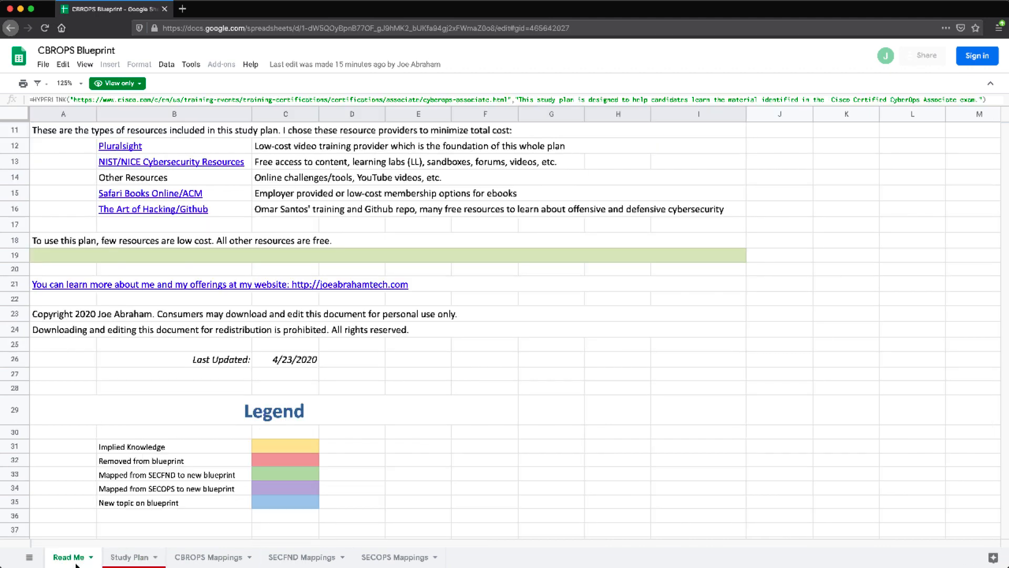